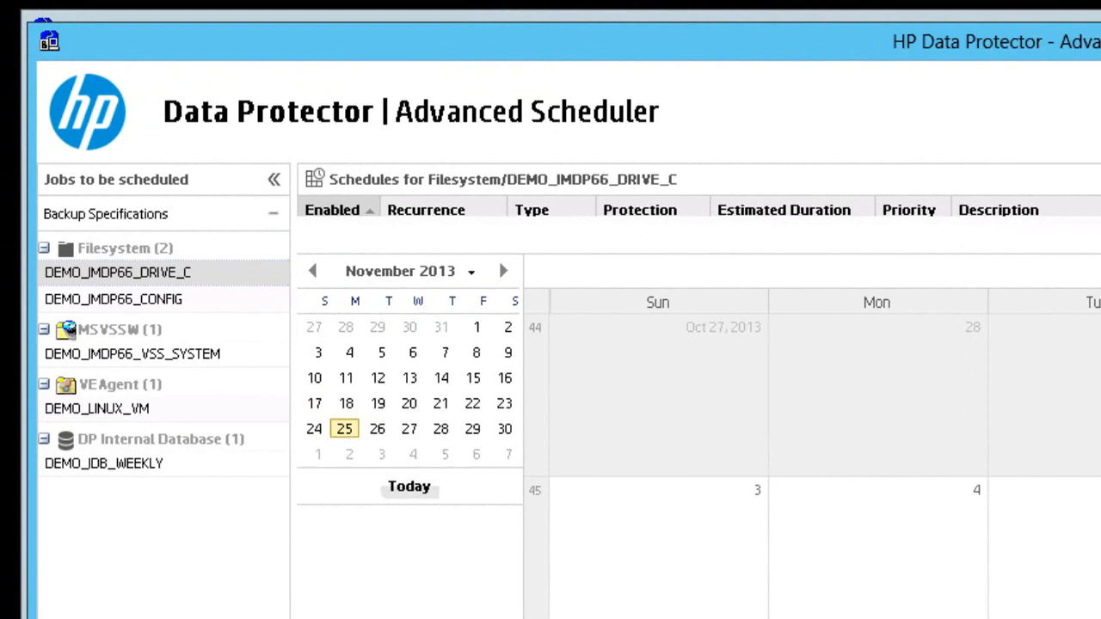
- Add a new schedule for the DEMO_IMDP66_DRIVE_C filesystem backup with the description Test
click(94, 618)
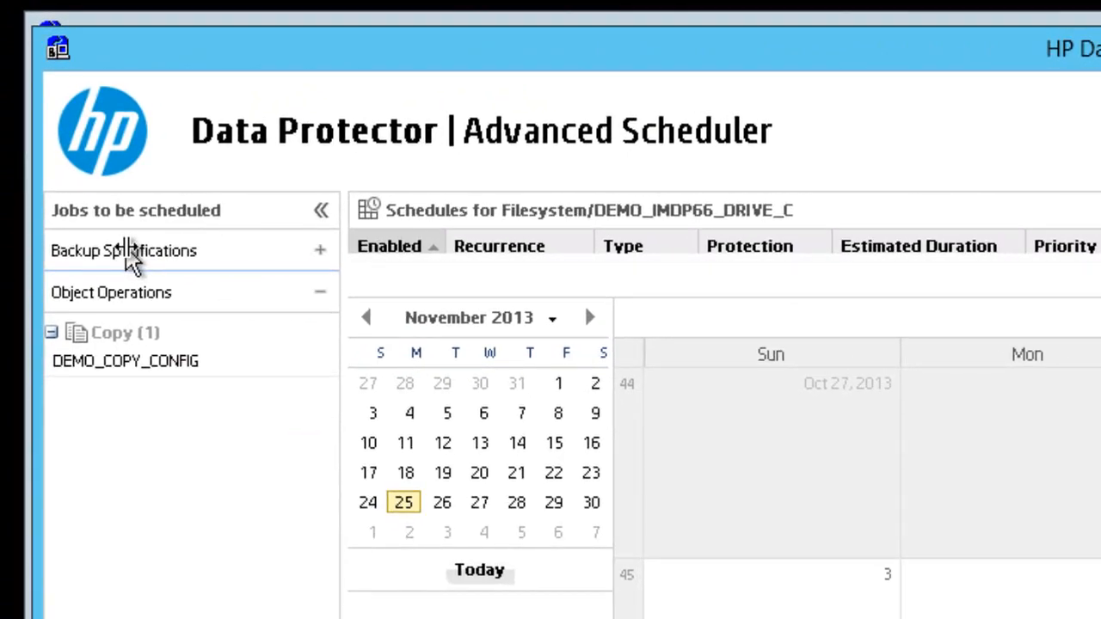
click(131, 254)
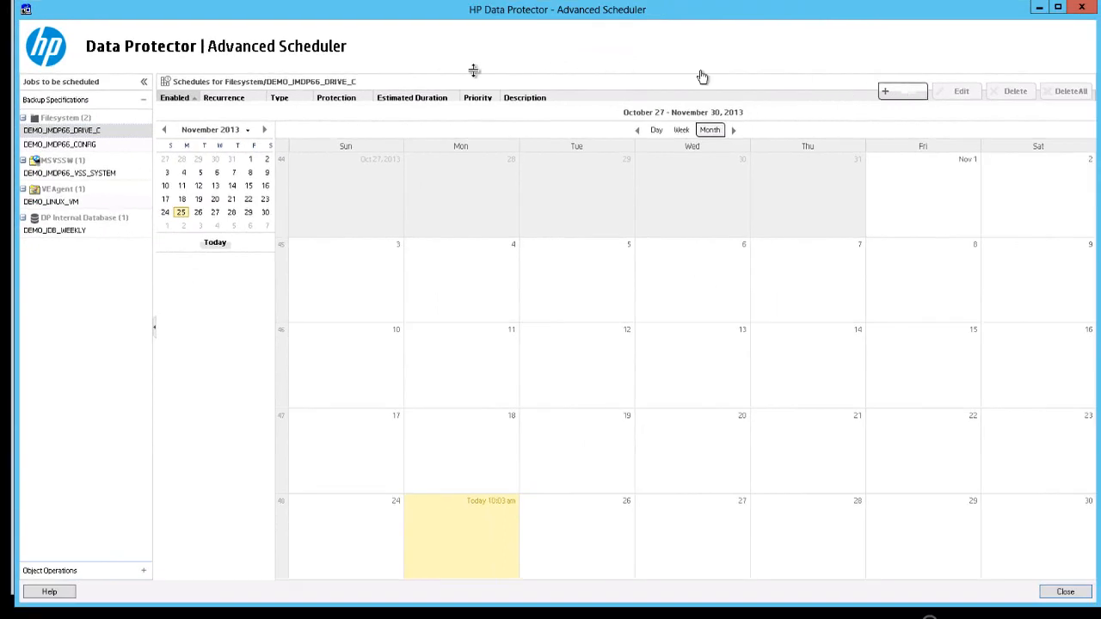
click(912, 96)
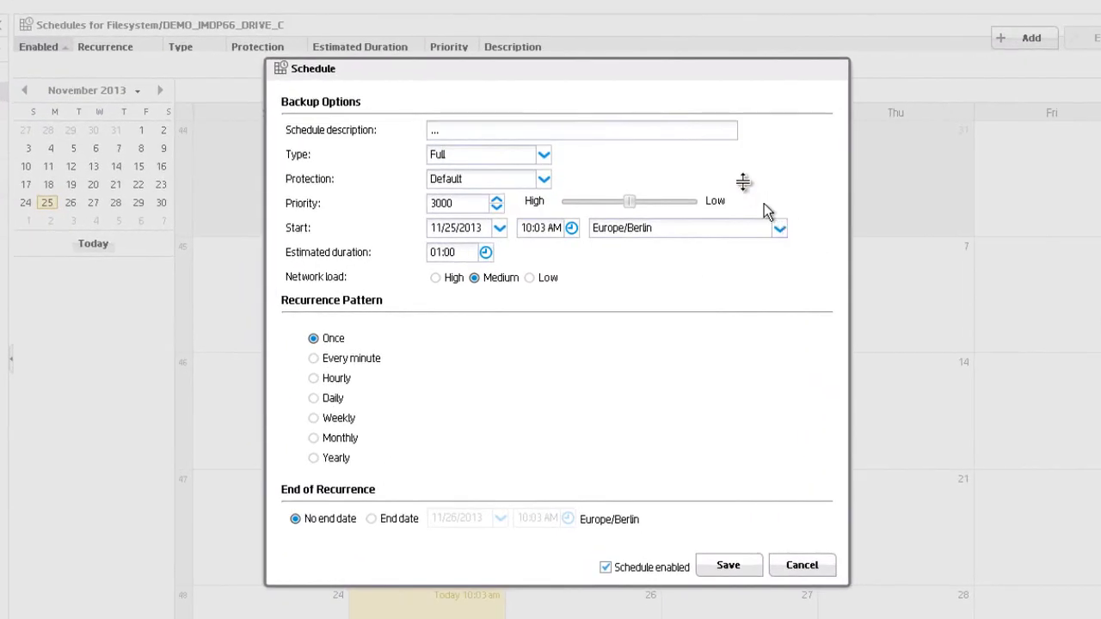
click(466, 132)
key(BackSpace)
key(BackSpace)
key(BackSpace)
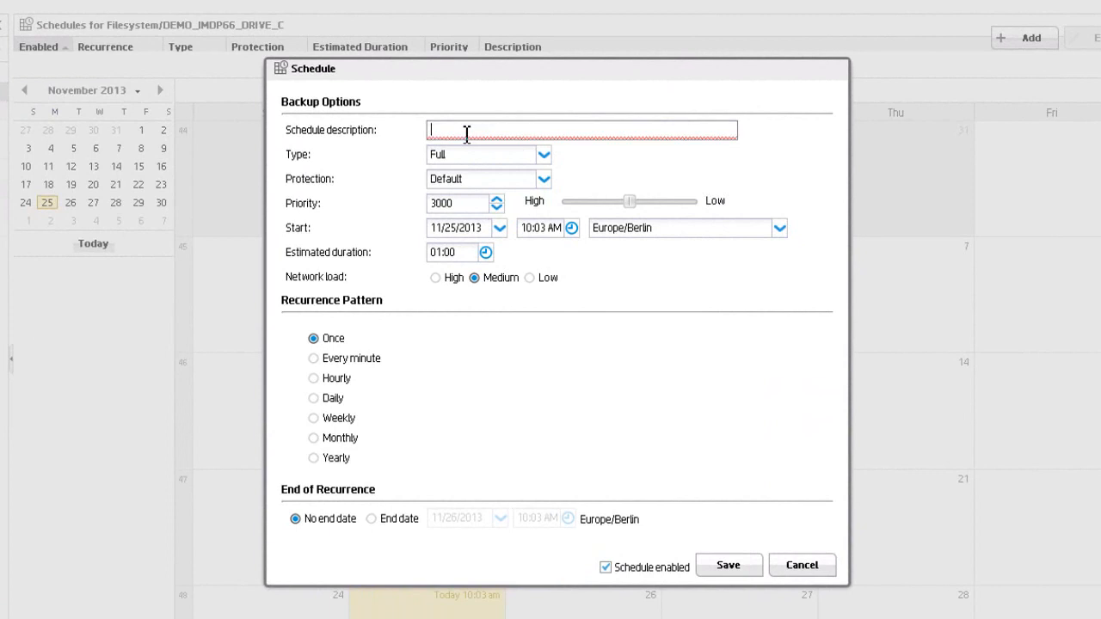
text(Test)
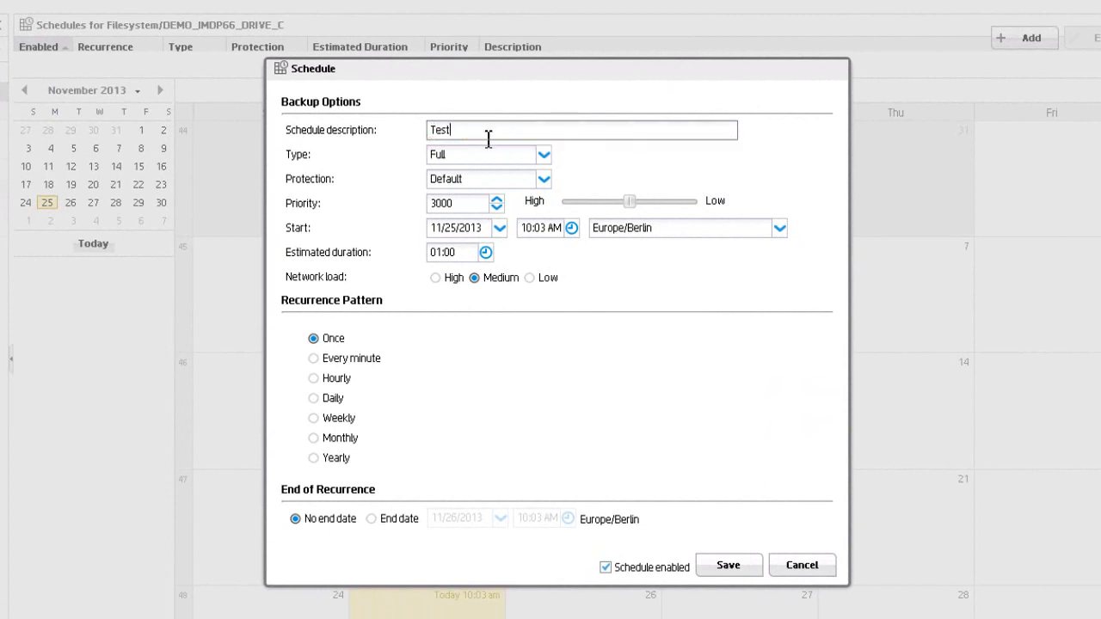
- Set the schedule's backup type to Full, protection to 1 week and network load to High
click(544, 157)
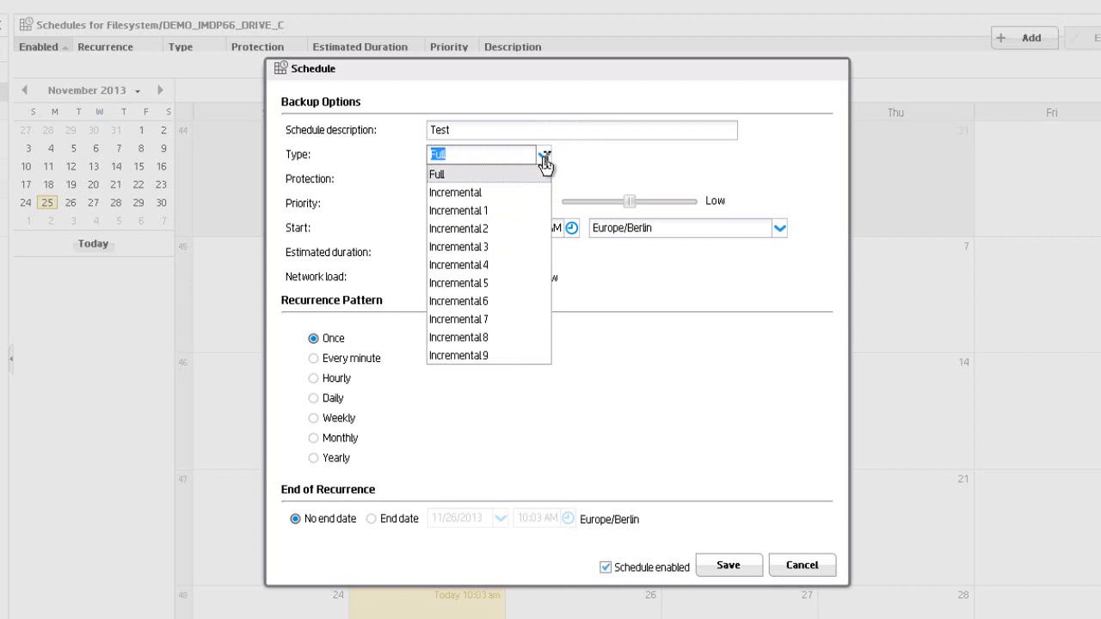
click(479, 177)
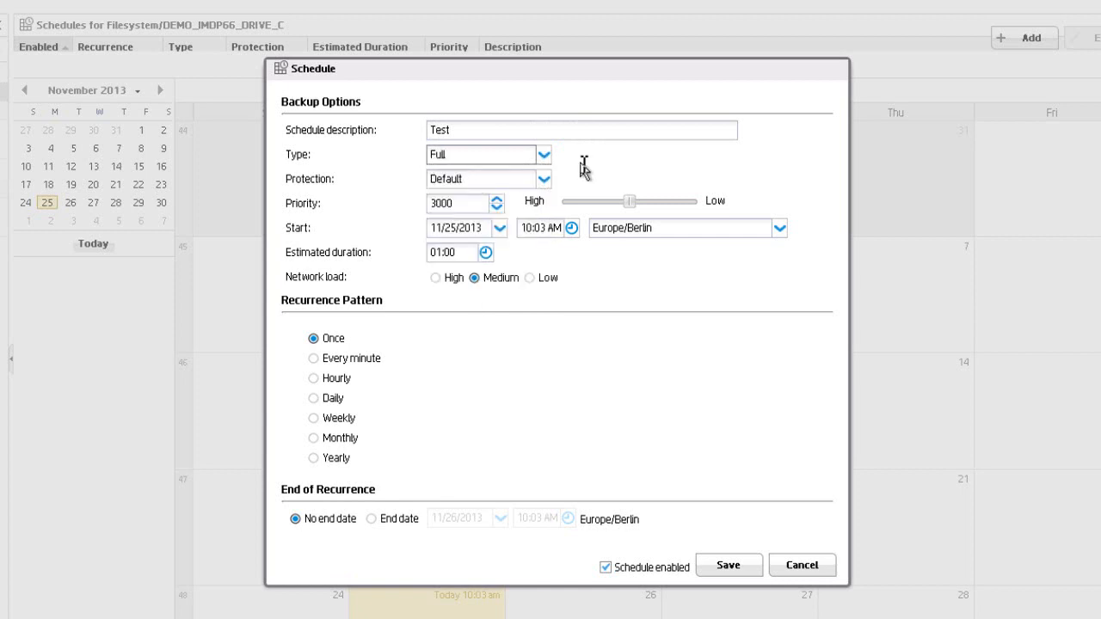
click(543, 180)
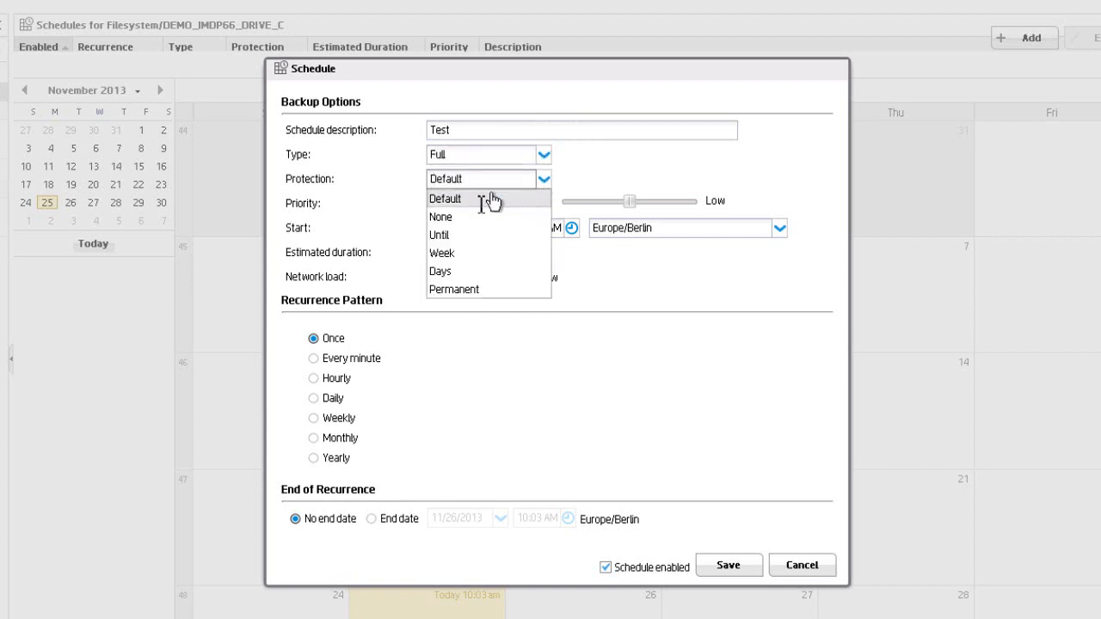
click(449, 253)
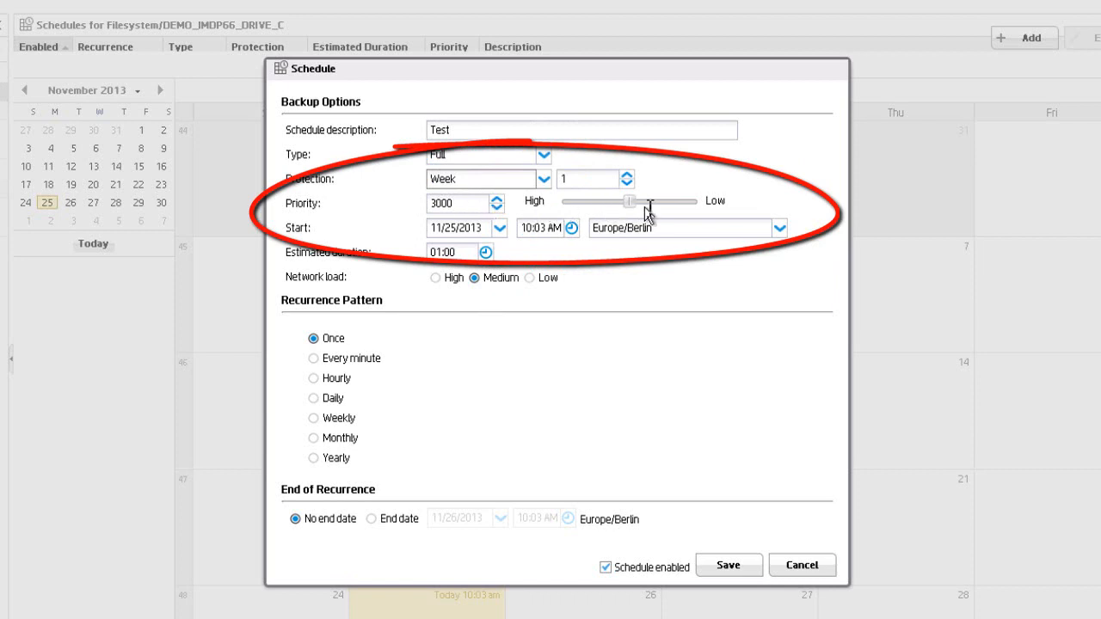
mouse_move(632, 203)
mouse_down()
mouse_move(566, 203)
mouse_move(705, 204)
mouse_move(631, 205)
mouse_up()
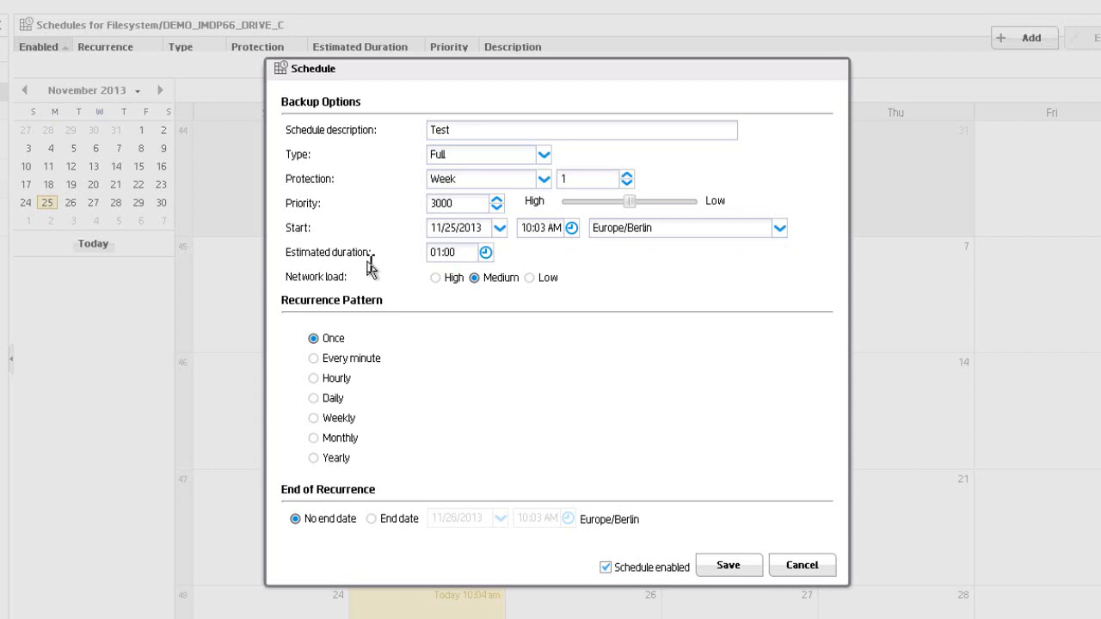
click(435, 277)
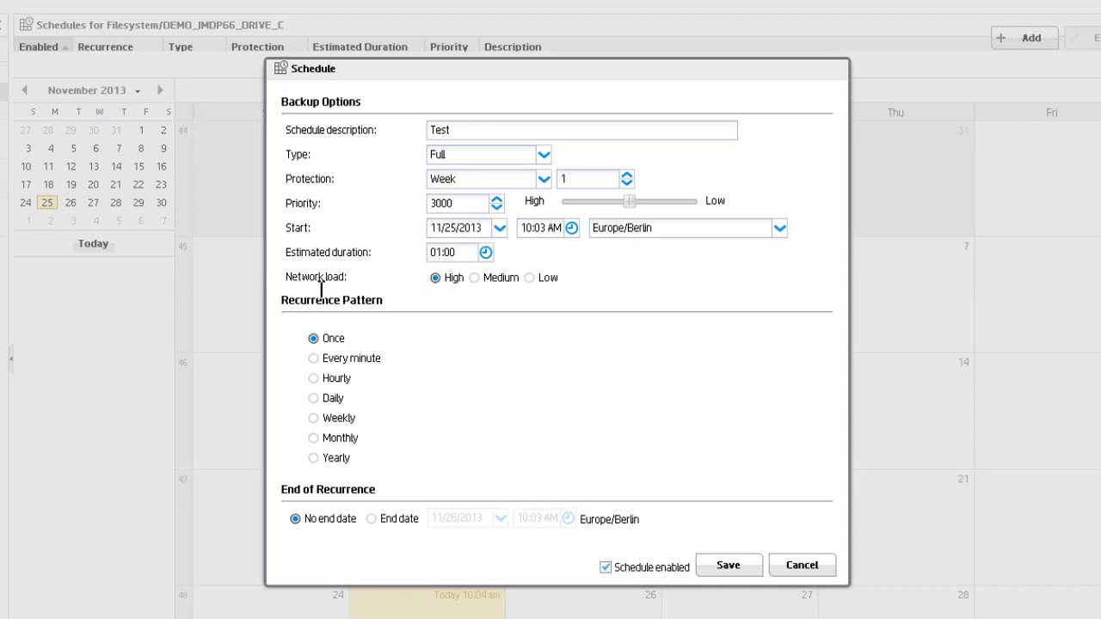
- Try the every-minute, hourly, daily and monthly recurrence patterns to compare their options
click(314, 358)
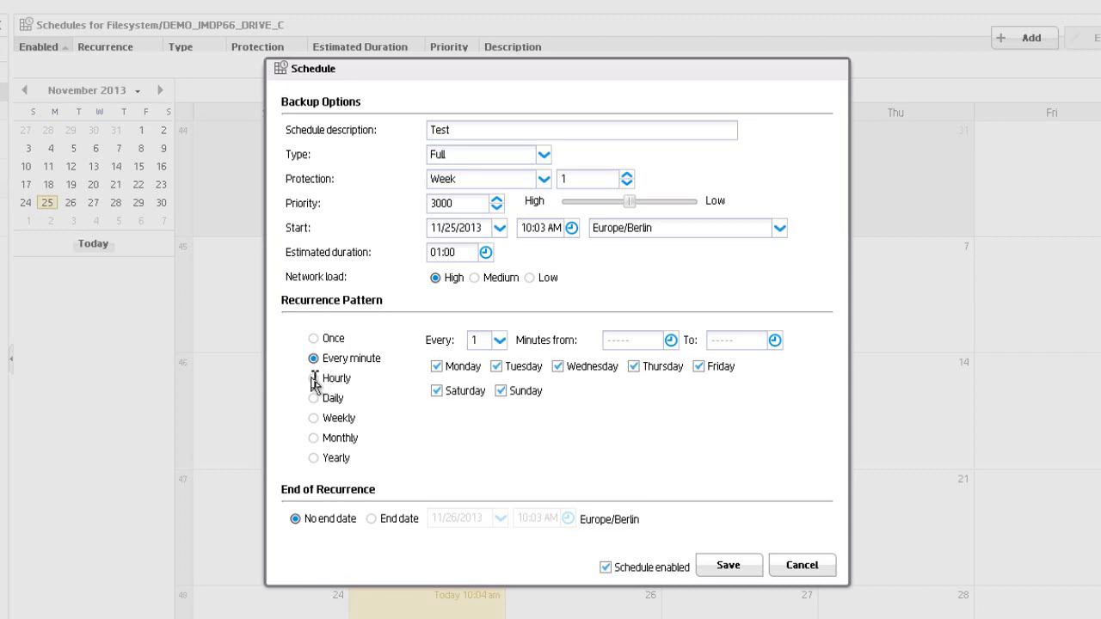
click(314, 379)
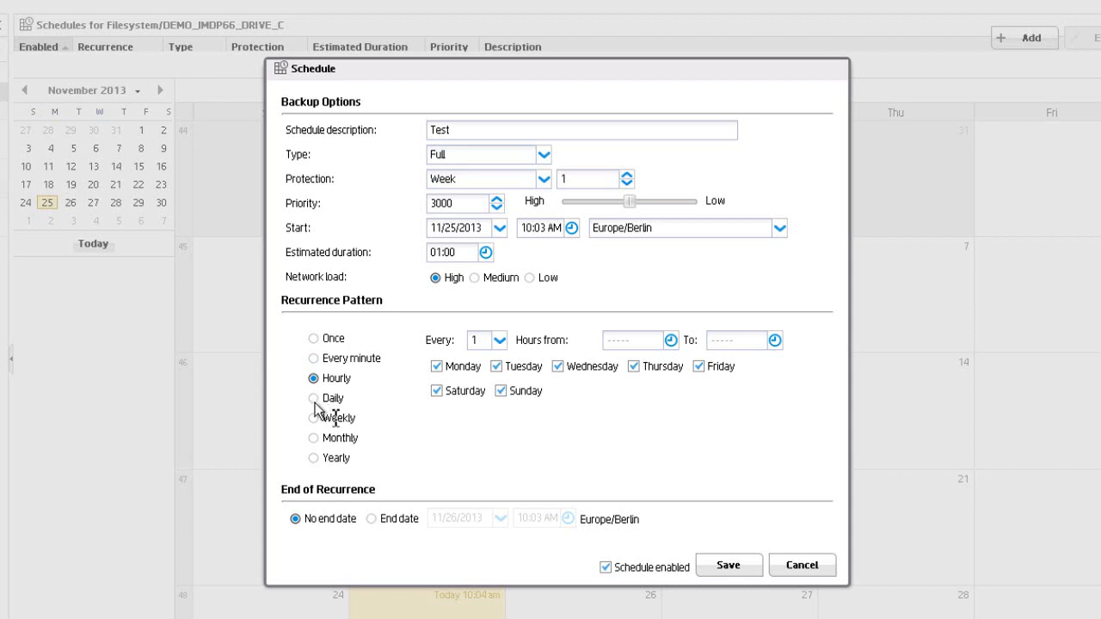
click(314, 399)
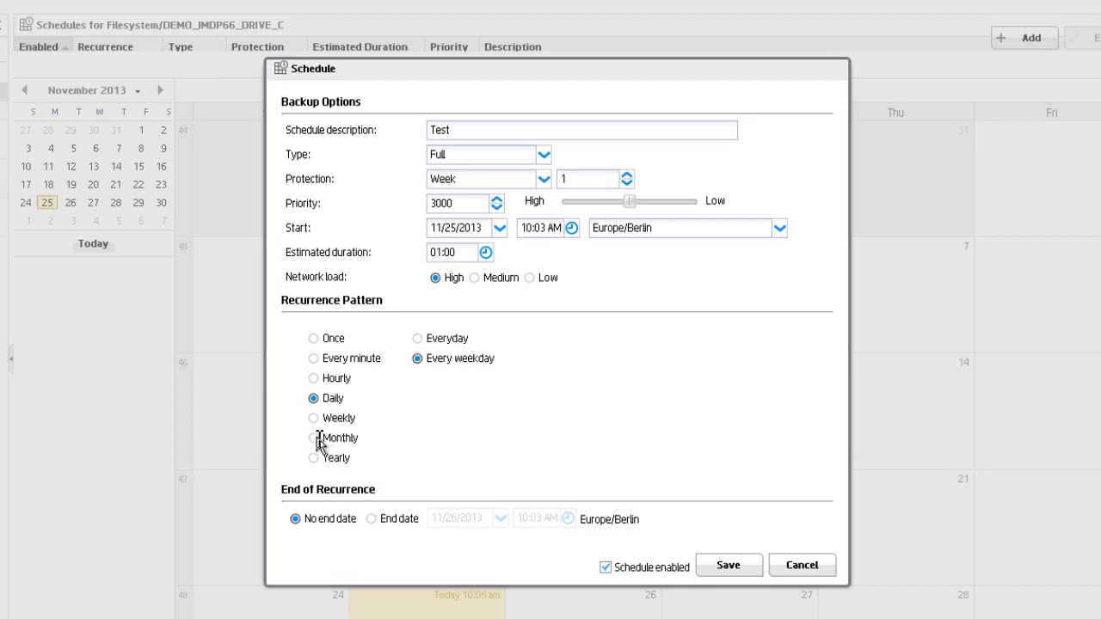
click(314, 438)
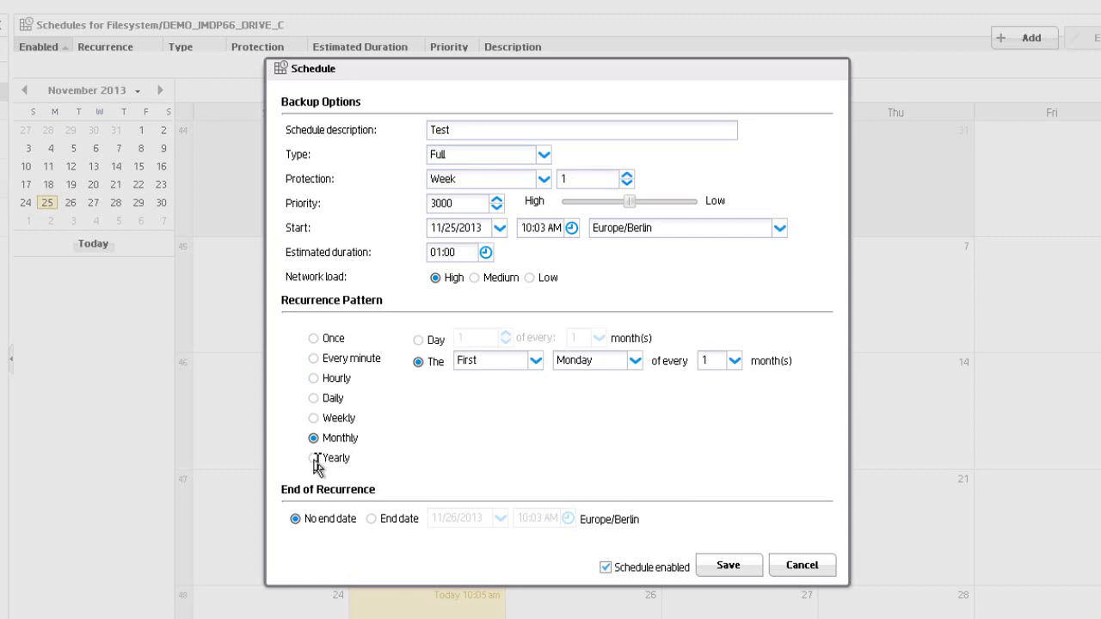
- Set the recurrence pattern to hourly, from 1:00 AM to 2:00 AM
click(314, 379)
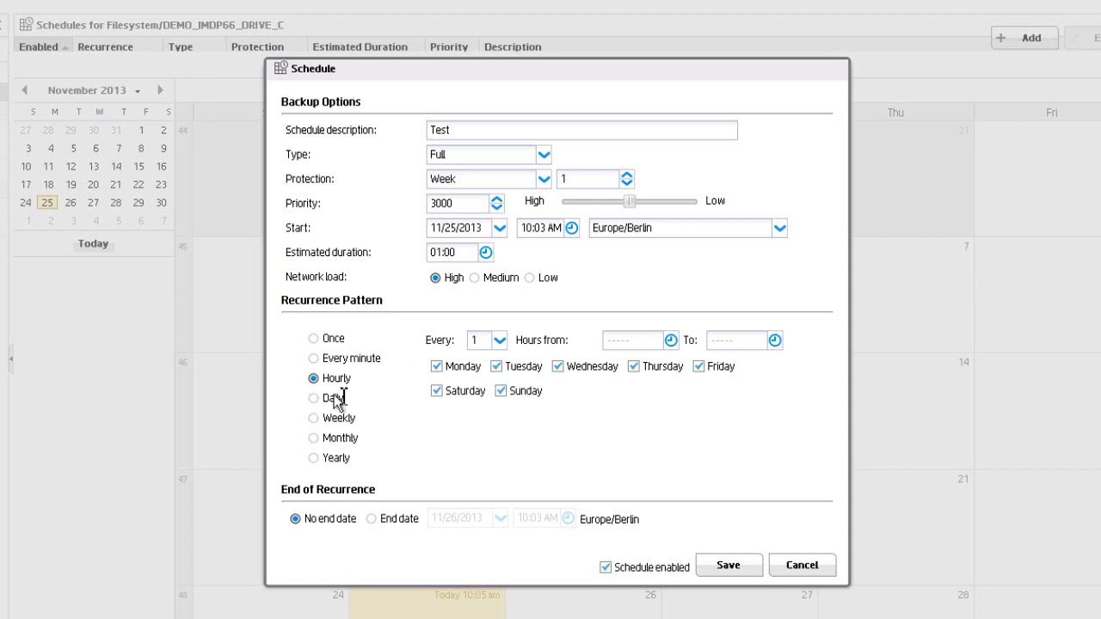
click(670, 340)
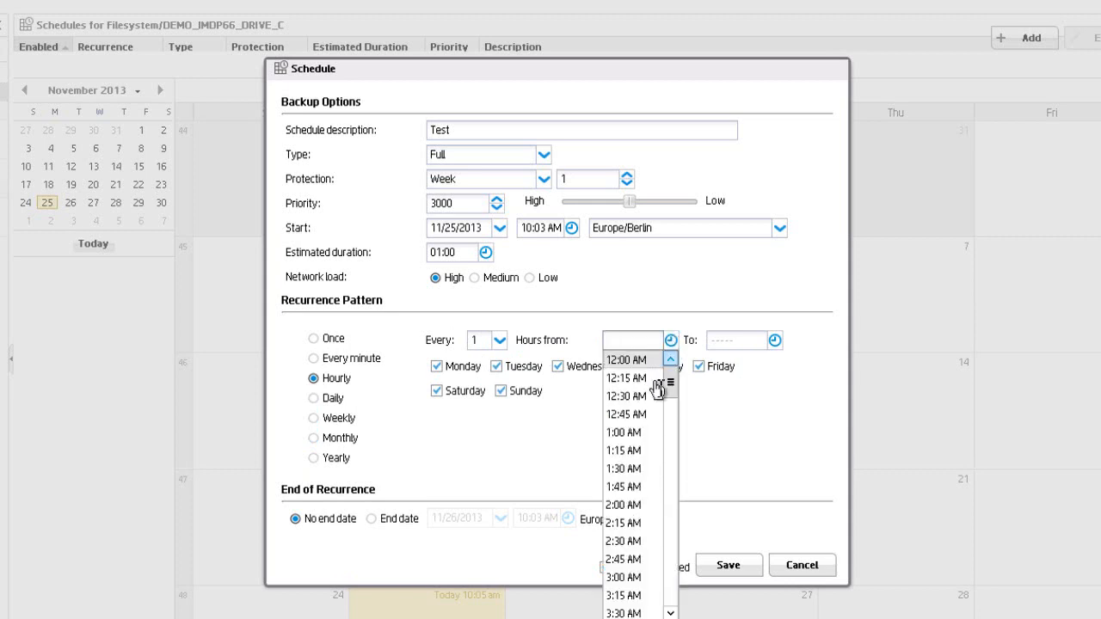
click(632, 432)
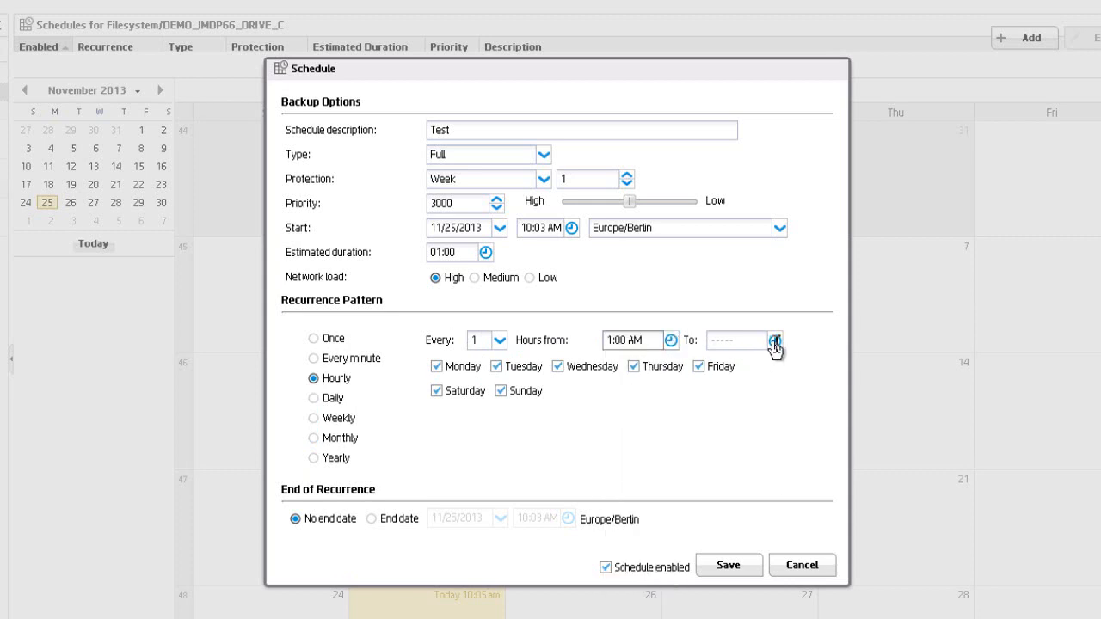
click(774, 341)
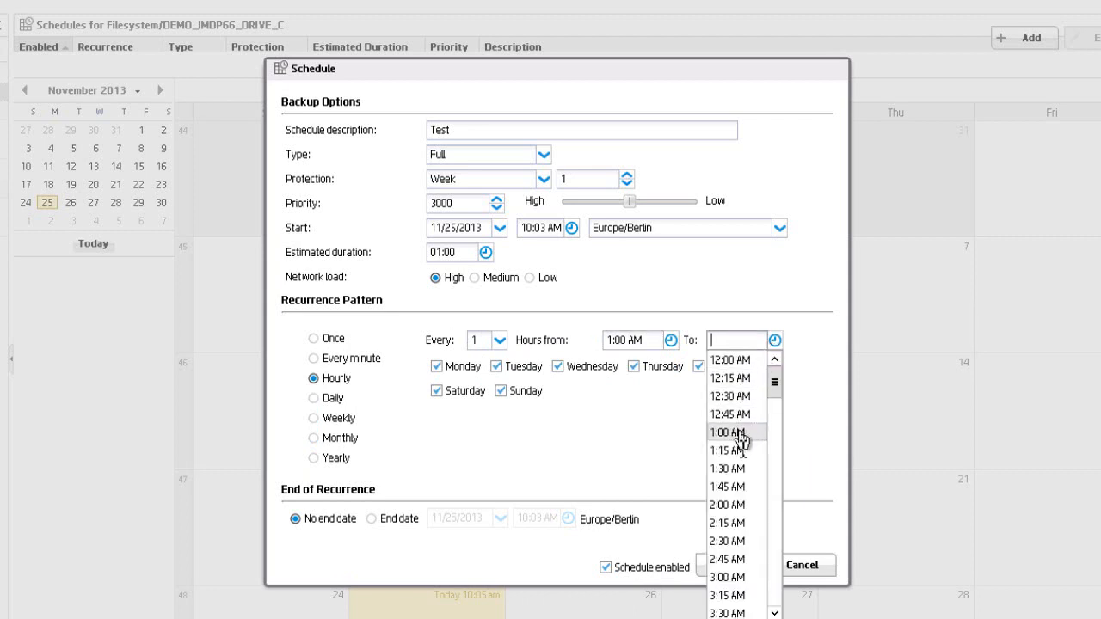
click(739, 506)
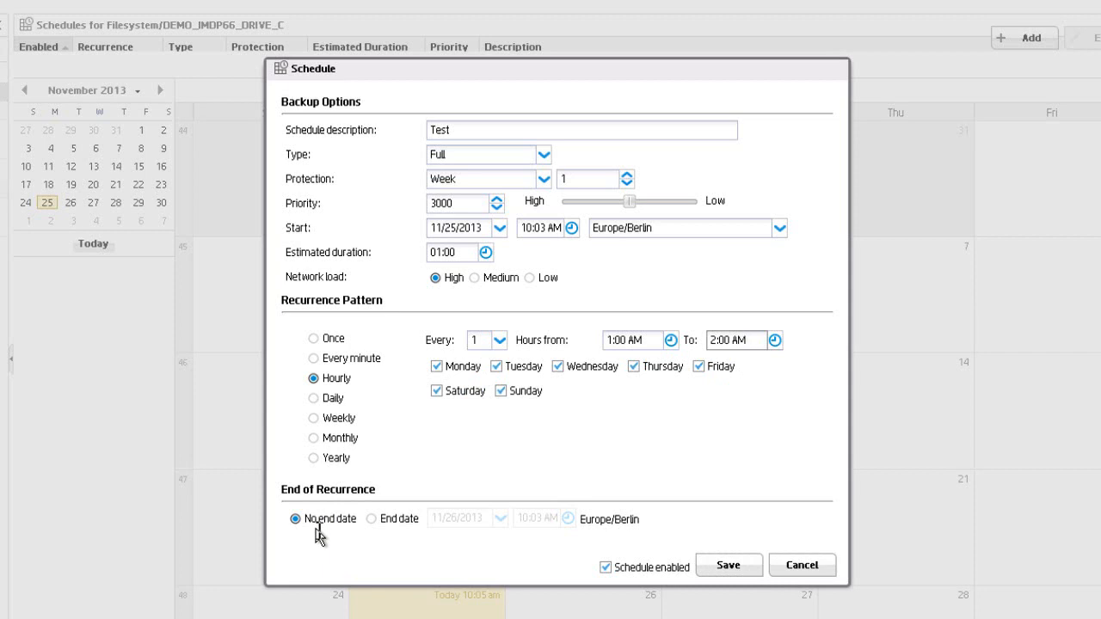
- Check the end date option, keep the recurrence without an end date, and save the schedule
click(370, 519)
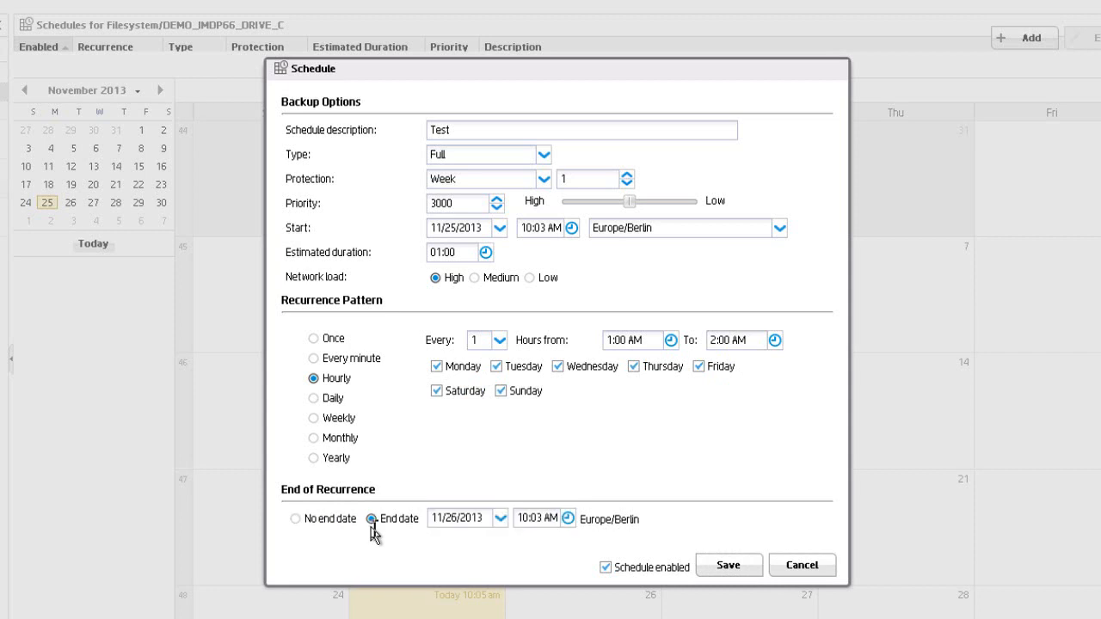
click(295, 520)
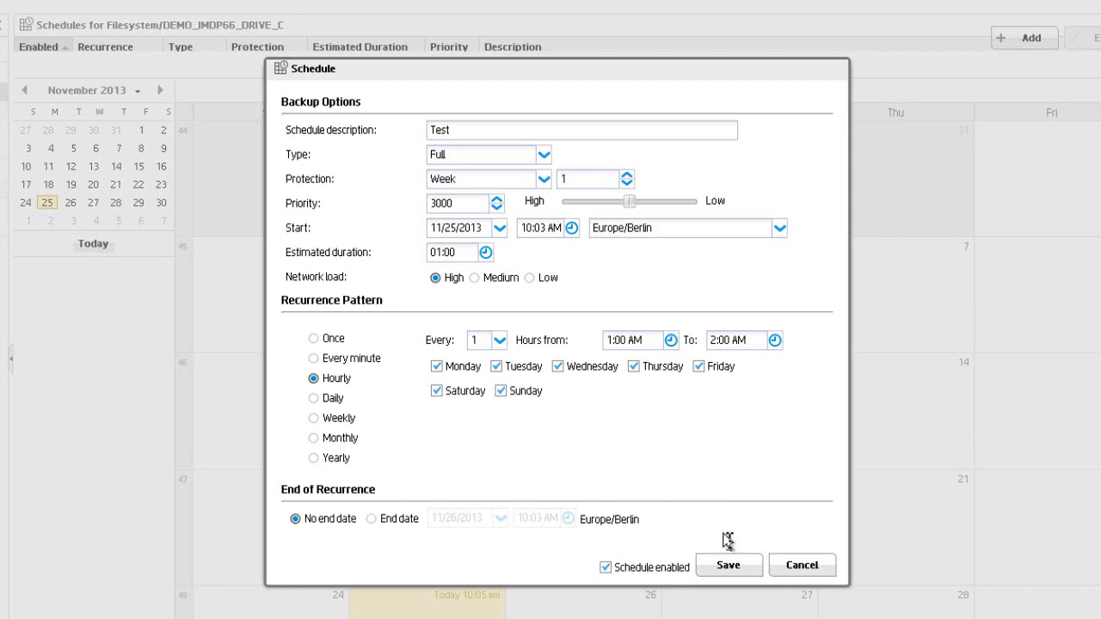
click(731, 566)
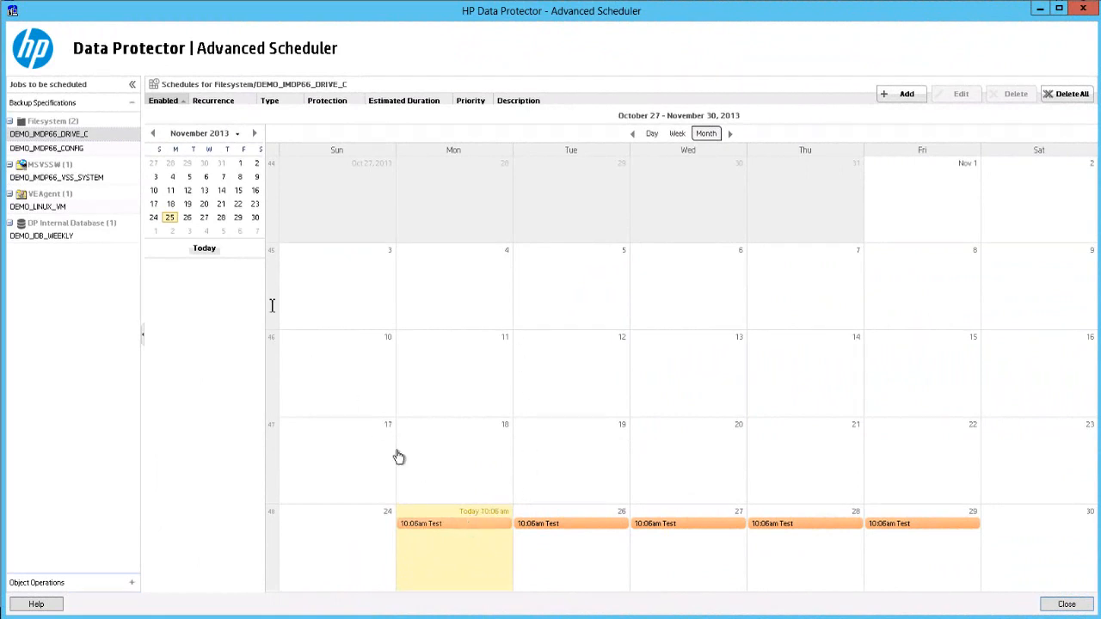
- Browse the other backup jobs, then examine the new-schedule options for the DEMO_COPY_CONFIG object copy and cancel
click(47, 151)
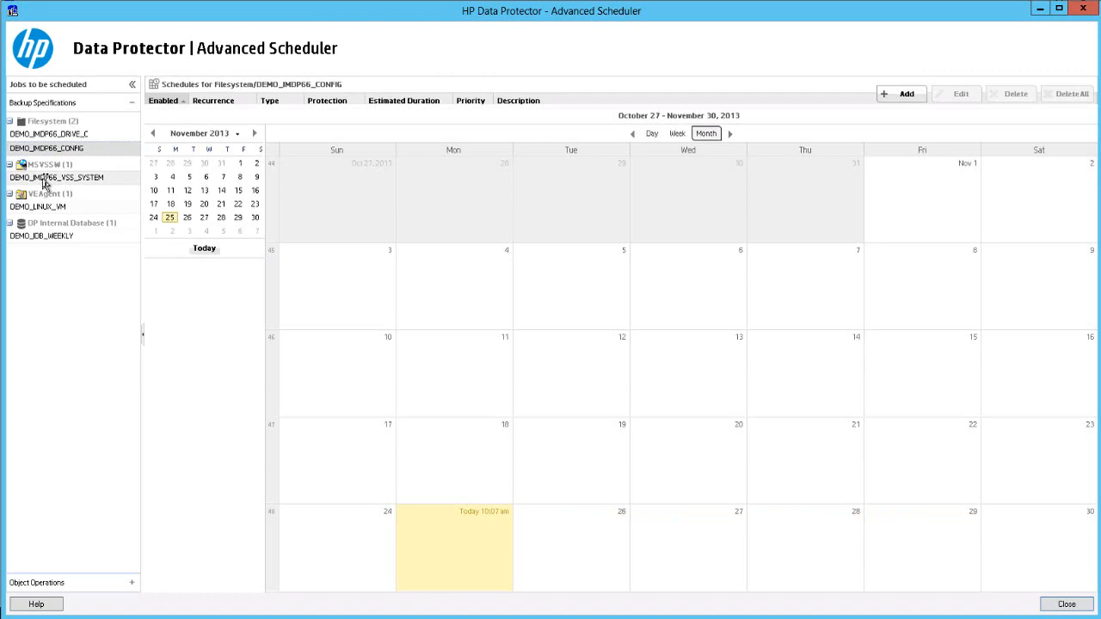
click(44, 178)
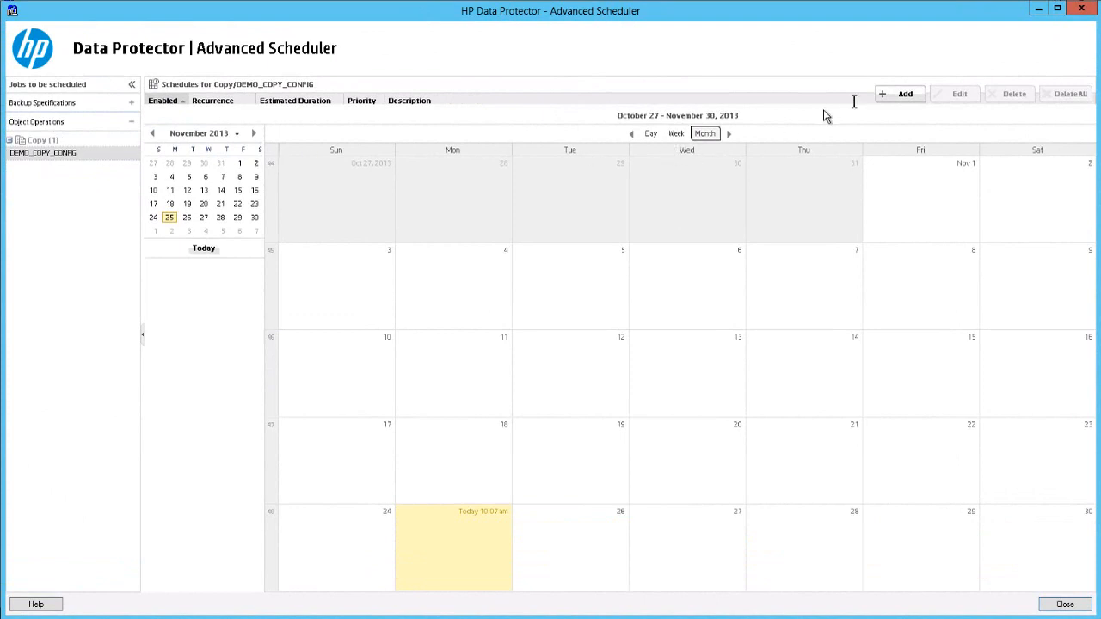
click(884, 97)
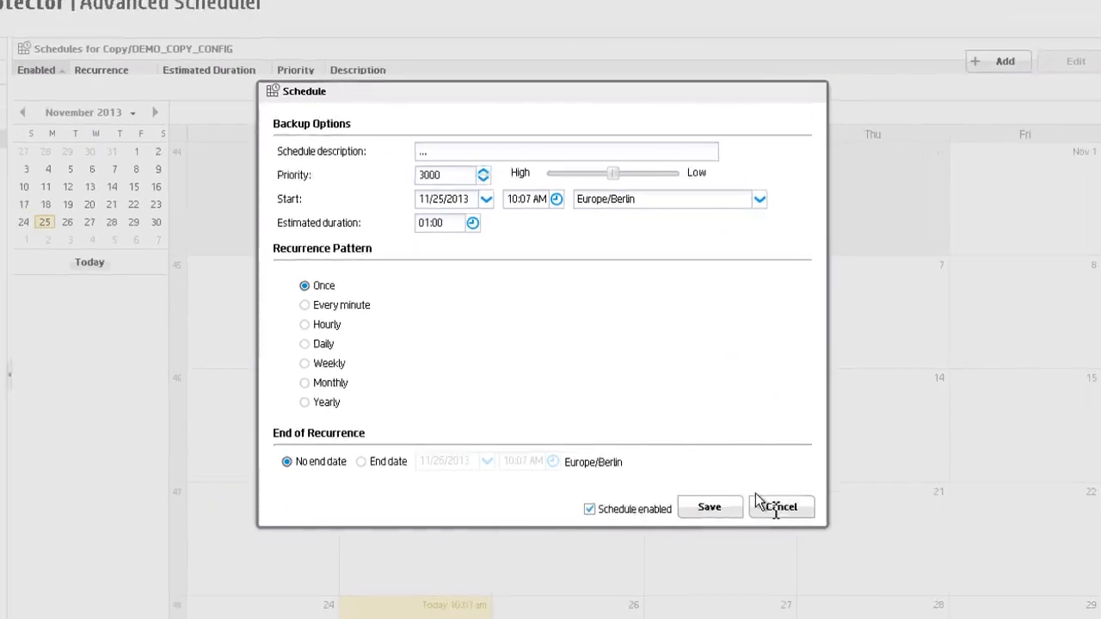
click(733, 448)
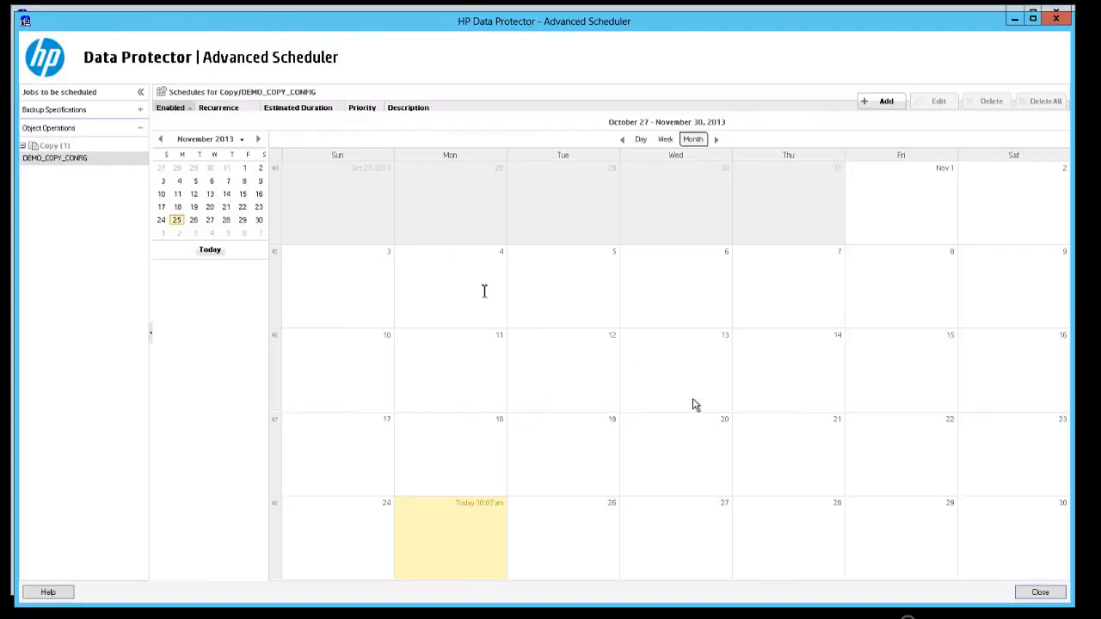